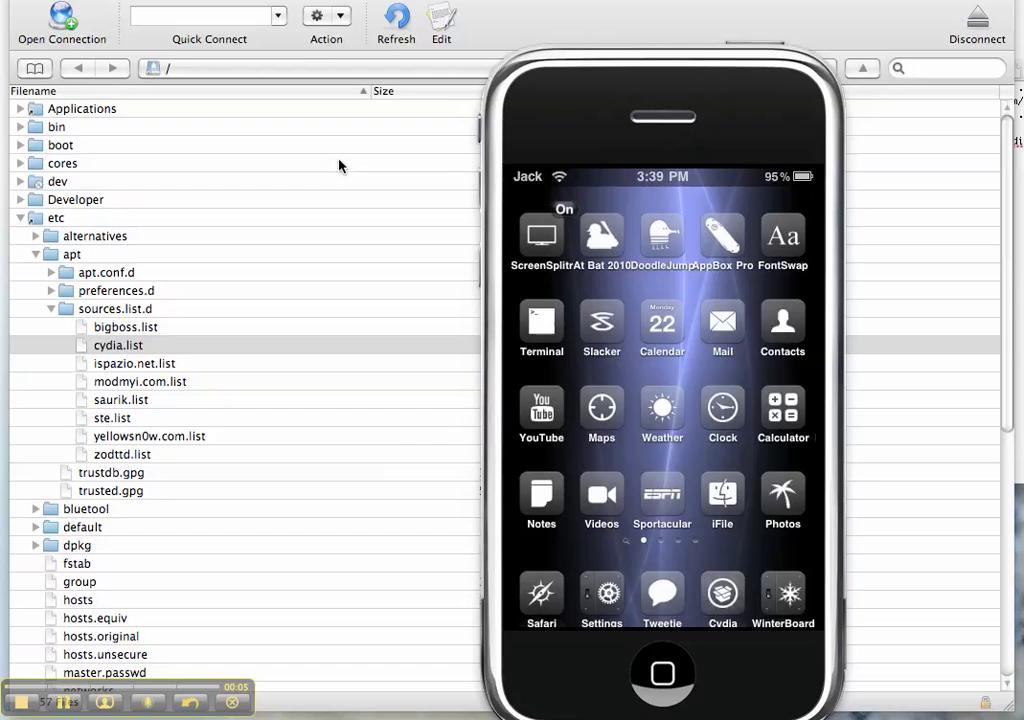
Examine Cydia's Refreshing Data error on the mirrored phone to identify which repository sources are failing.
key(super+q)
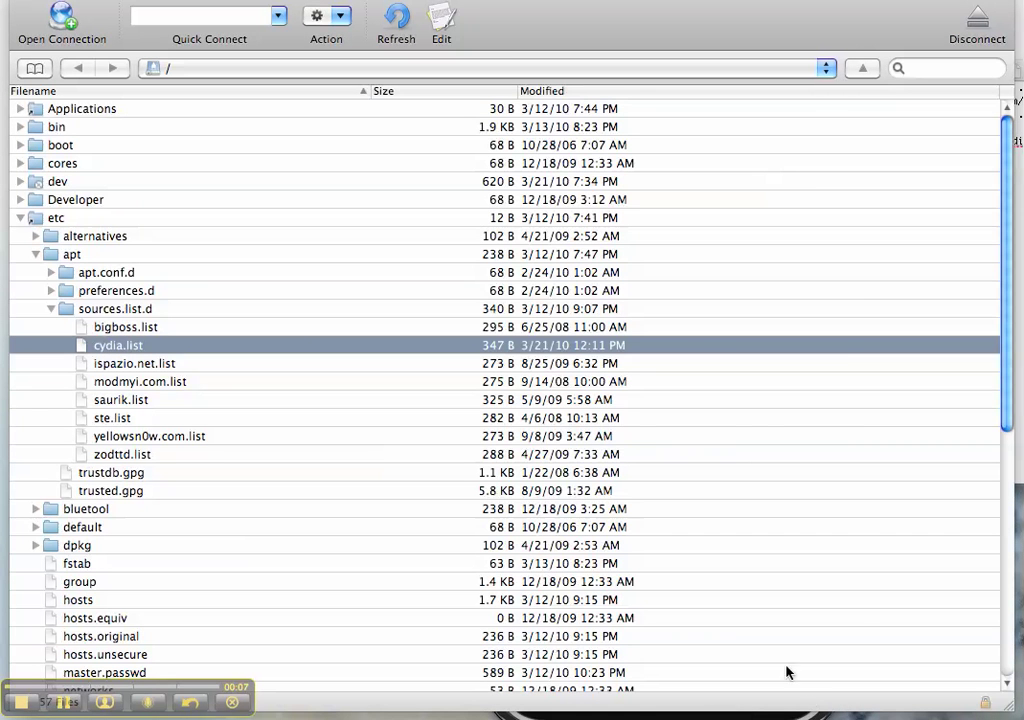
click(735, 712)
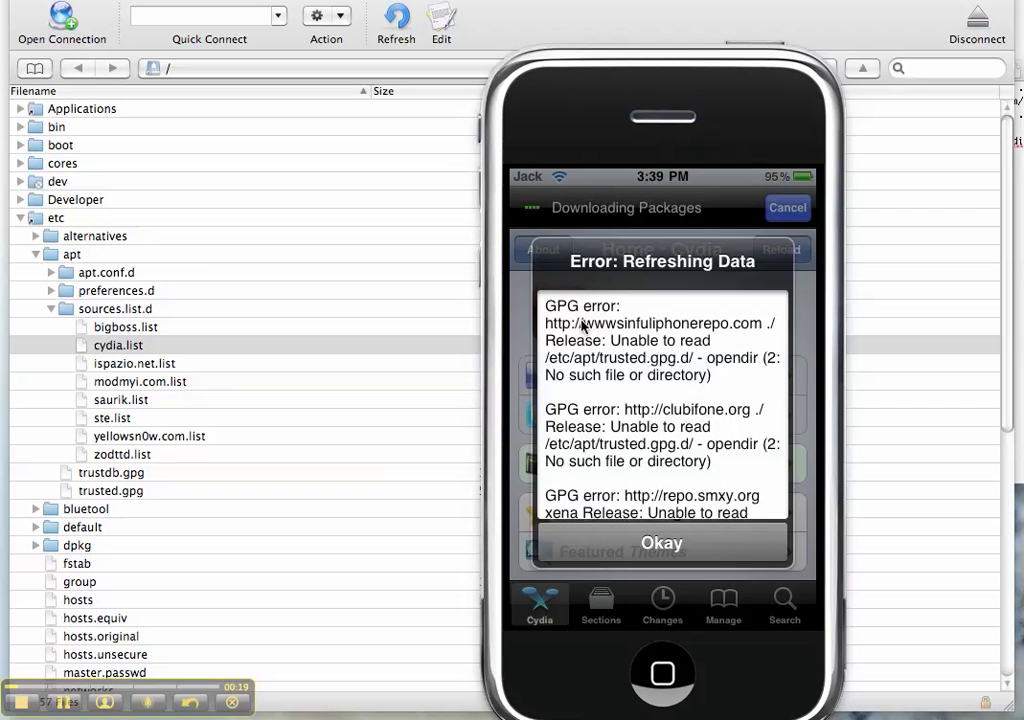
scroll(583, 327, up, 2)
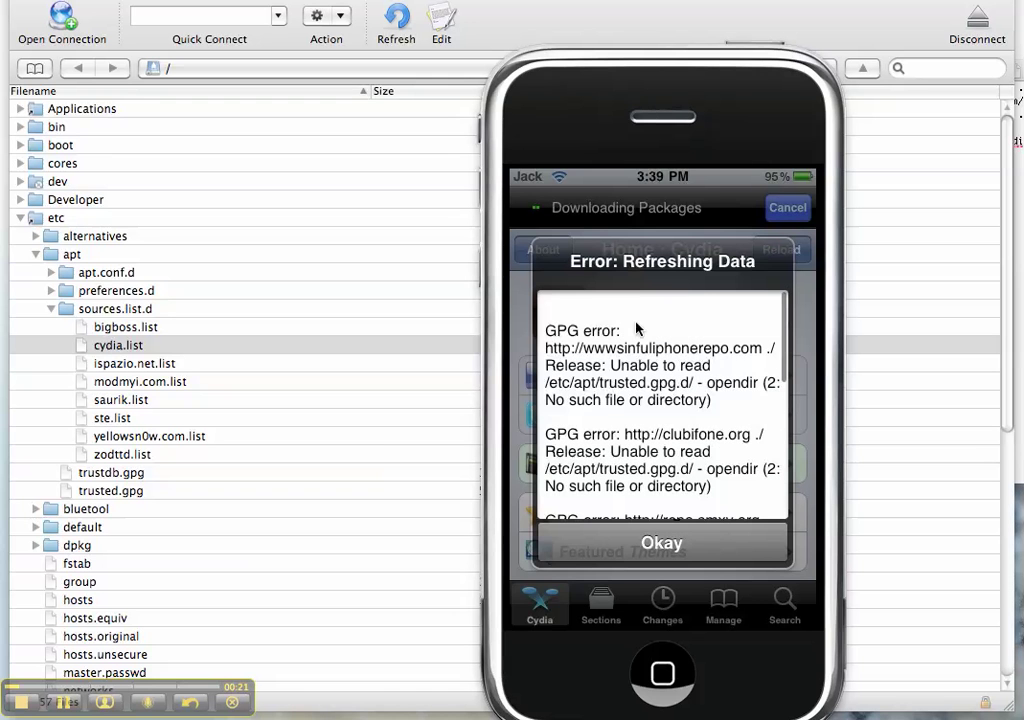
scroll(638, 329, down, 3)
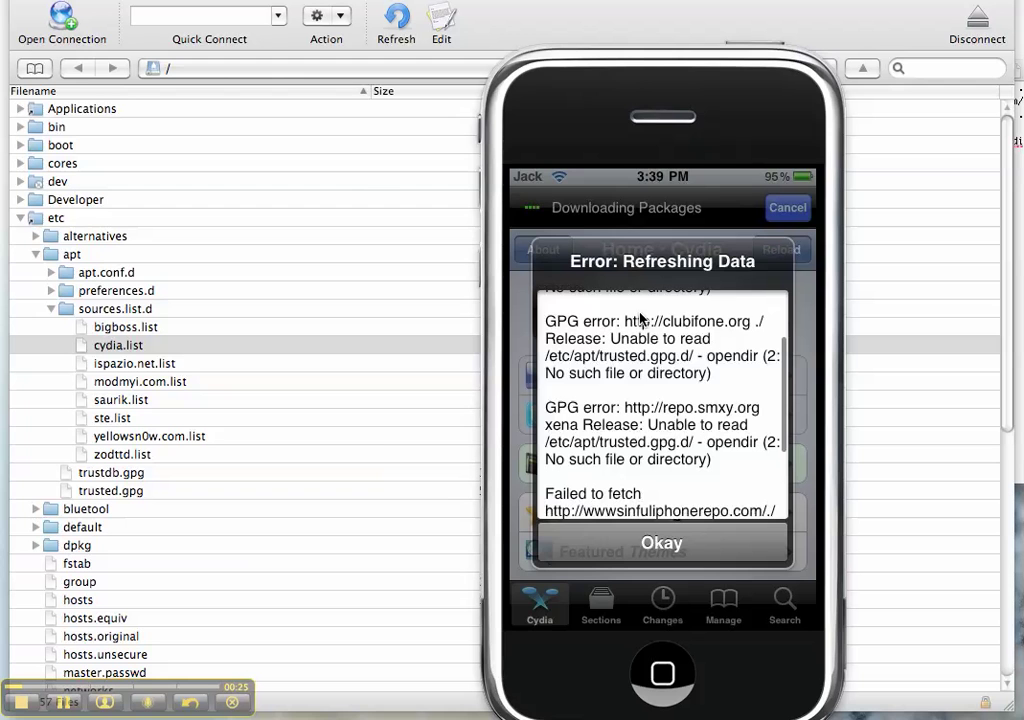
scroll(600, 330, up, 3)
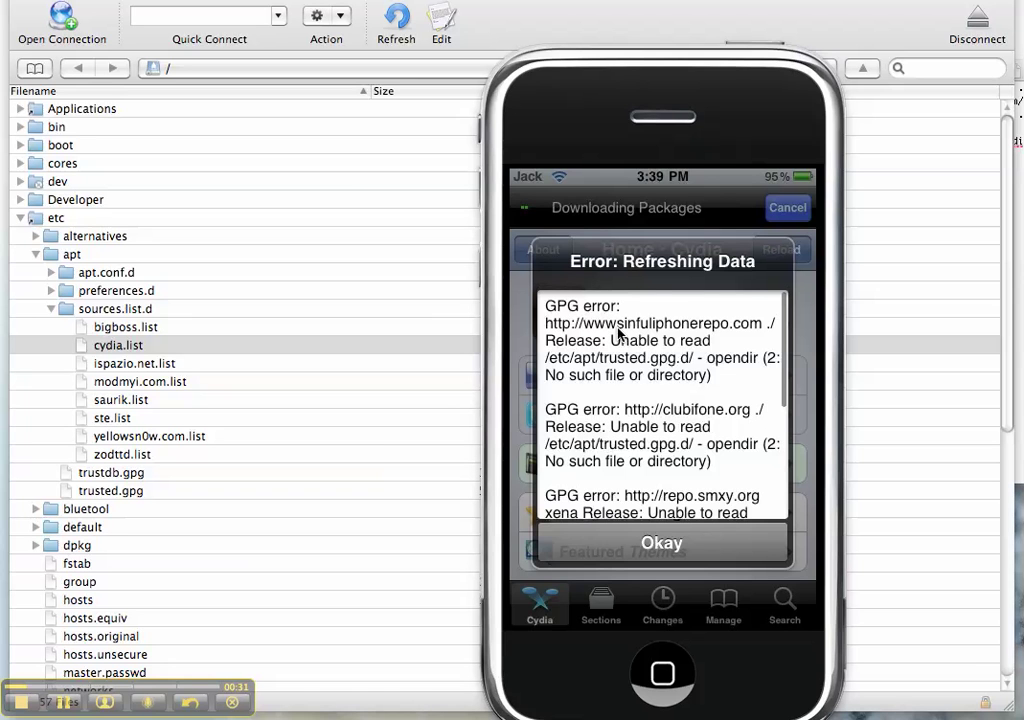
scroll(619, 333, down, 5)
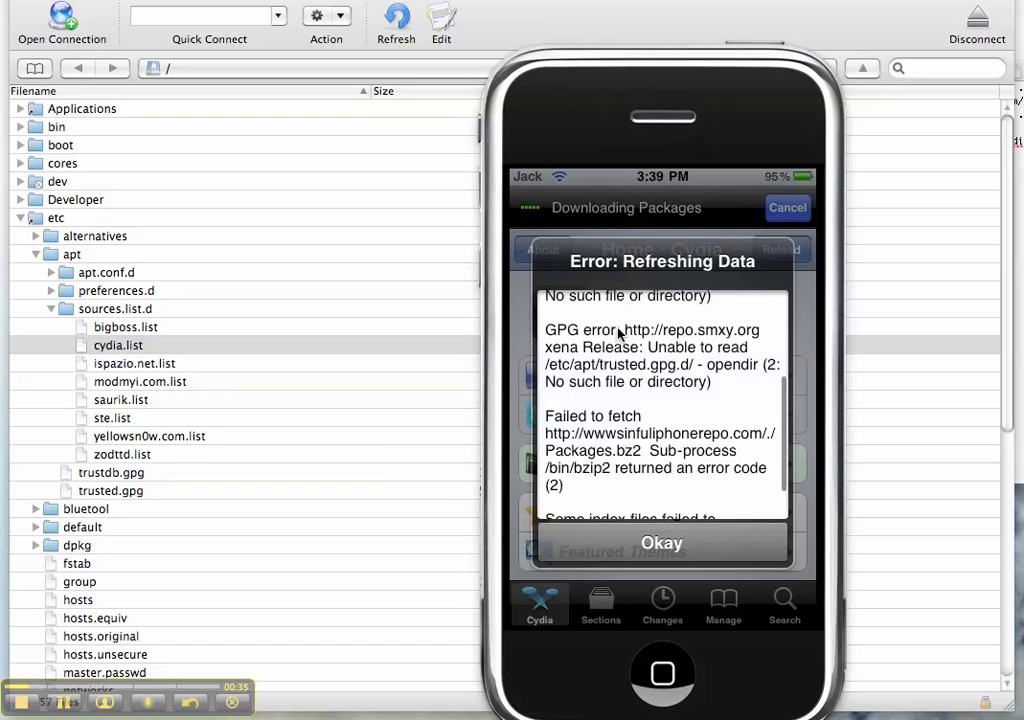
scroll(619, 333, down, 3)
scroll(619, 333, up, 8)
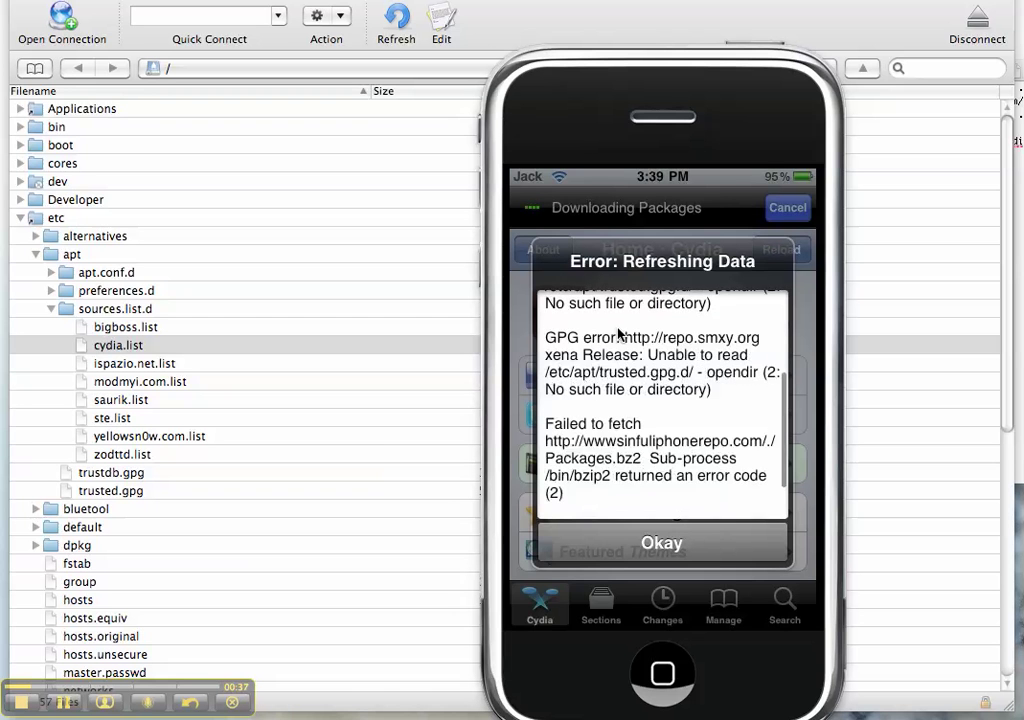
scroll(619, 333, up, 2)
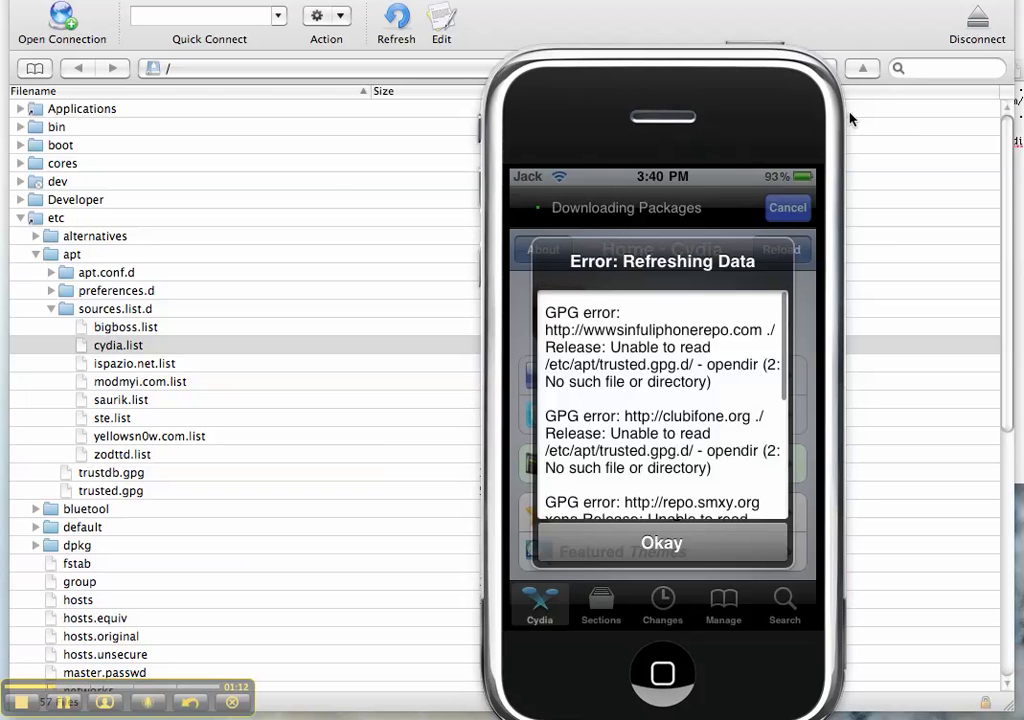
Switch to the file browser and reopen the etc folder to reach the files in apt/sources.list.d.
click(918, 113)
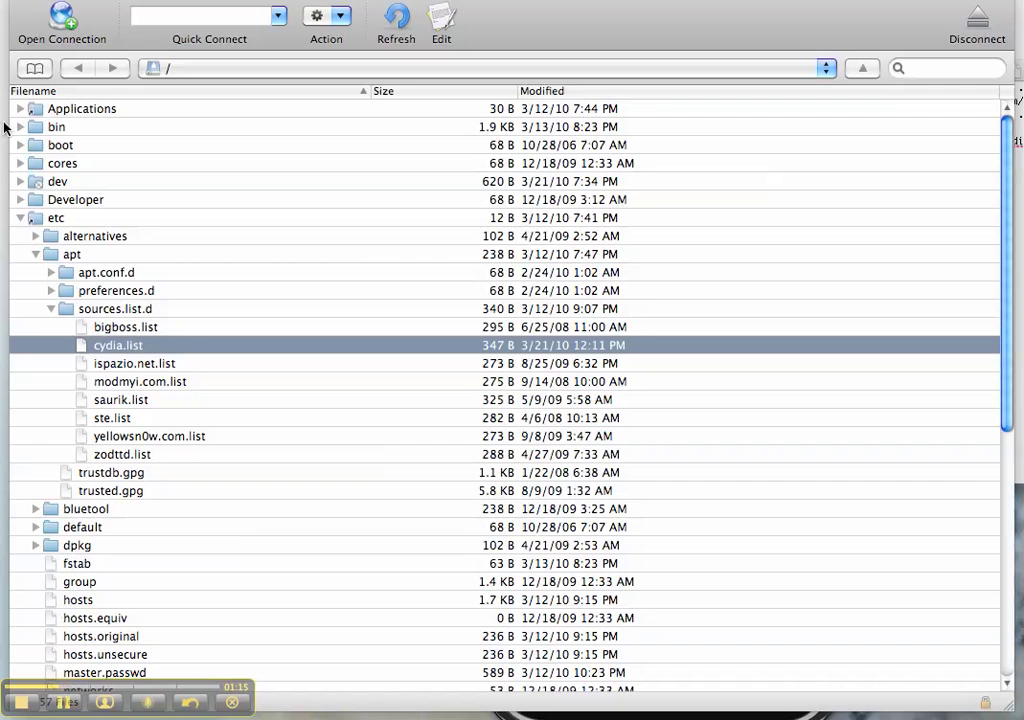
click(20, 217)
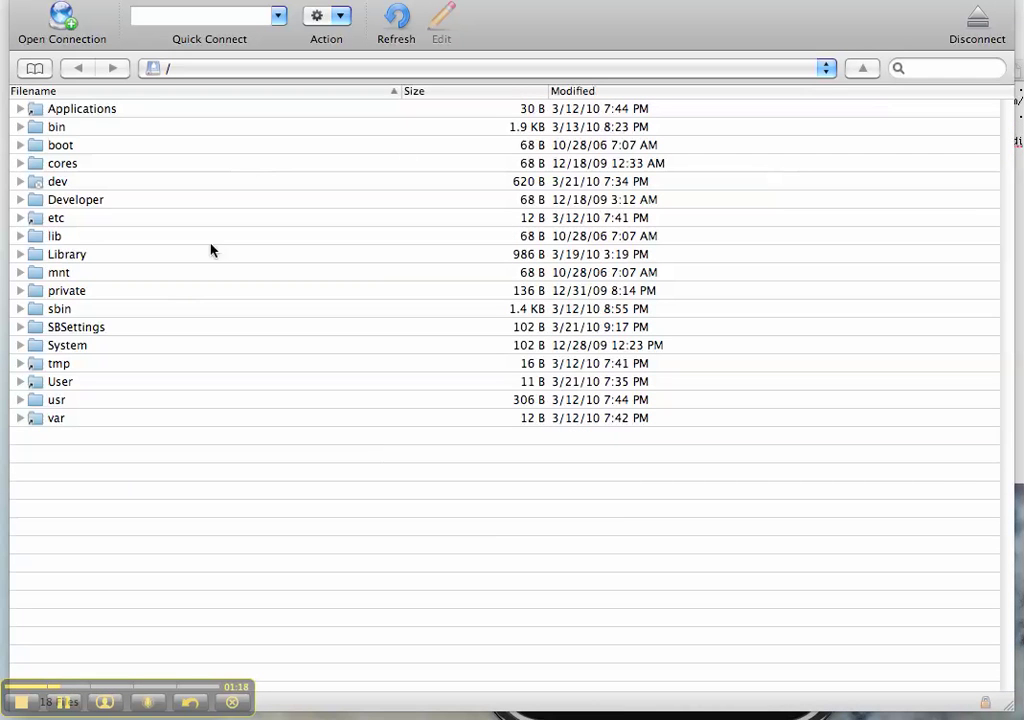
click(20, 217)
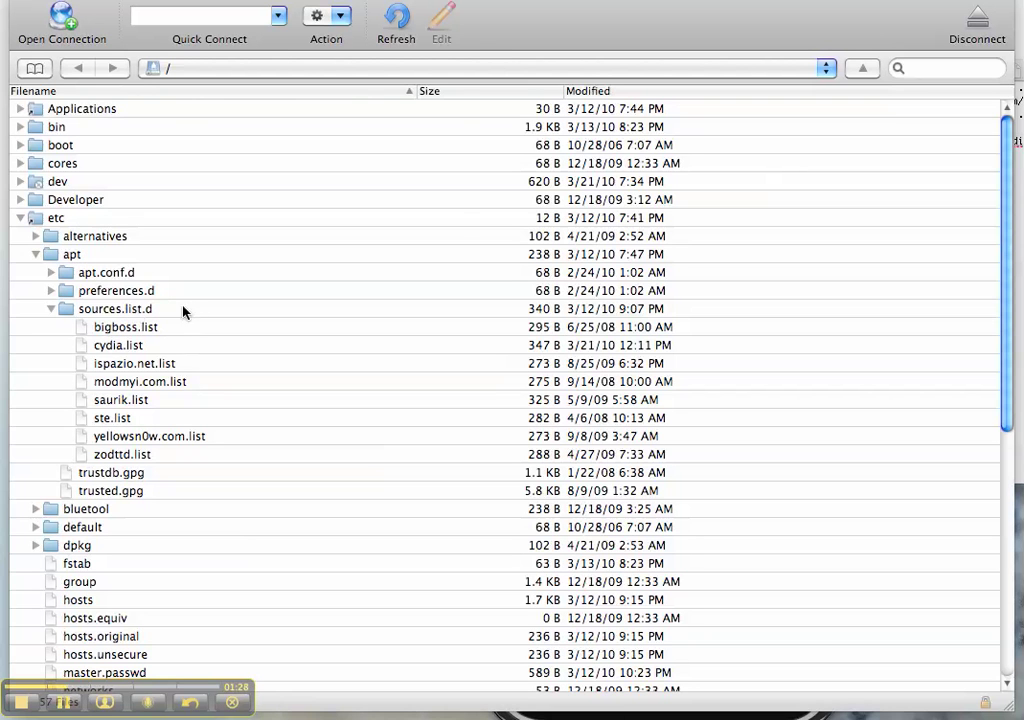
Look through the repository list files in etc/apt/sources.list.d, from bigboss.list to zodttd.list.
click(141, 346)
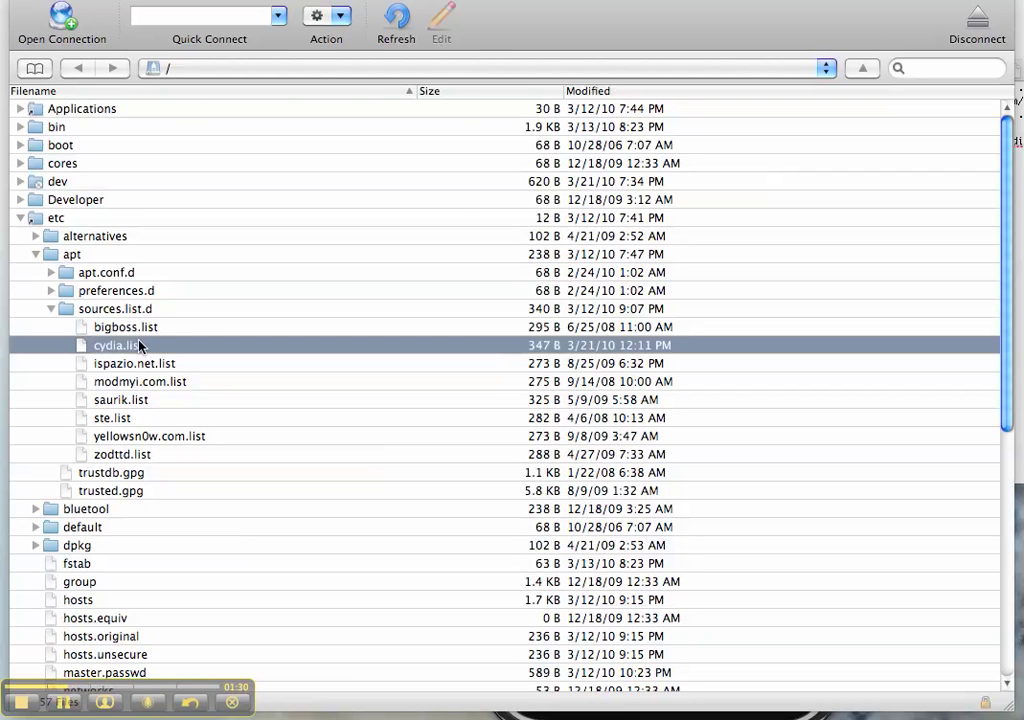
key(Up)
key(Down)
key(Down)
key(Down)
key(Down)
key(Down)
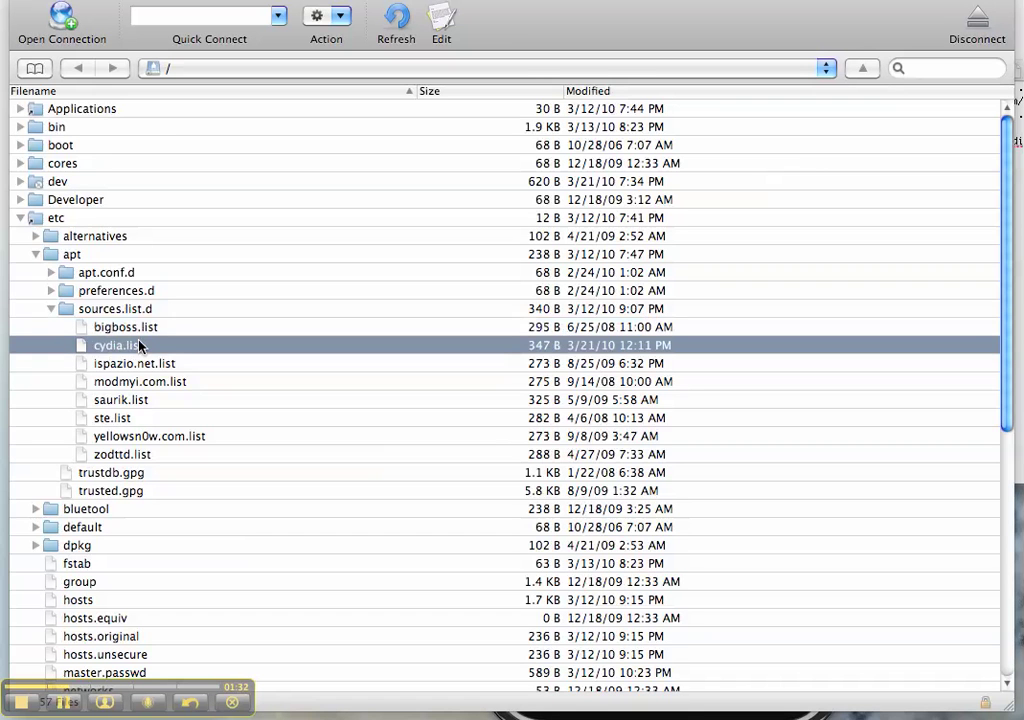
key(Down)
key(Down)
key(Up)
key(Up)
key(Up)
key(Up)
key(Up)
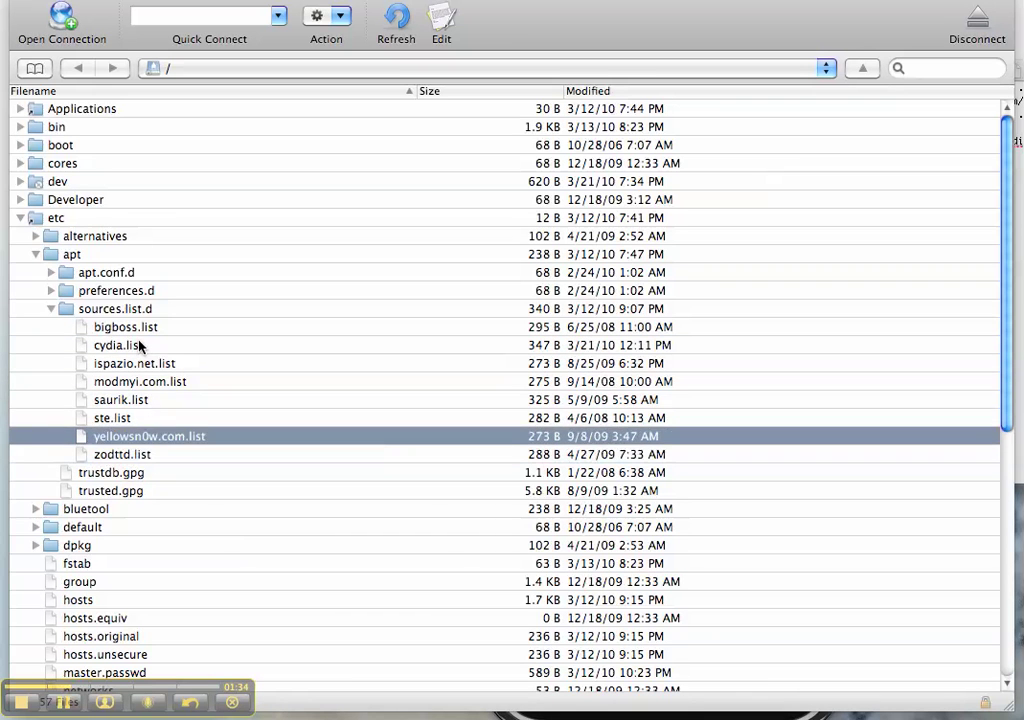
key(Up)
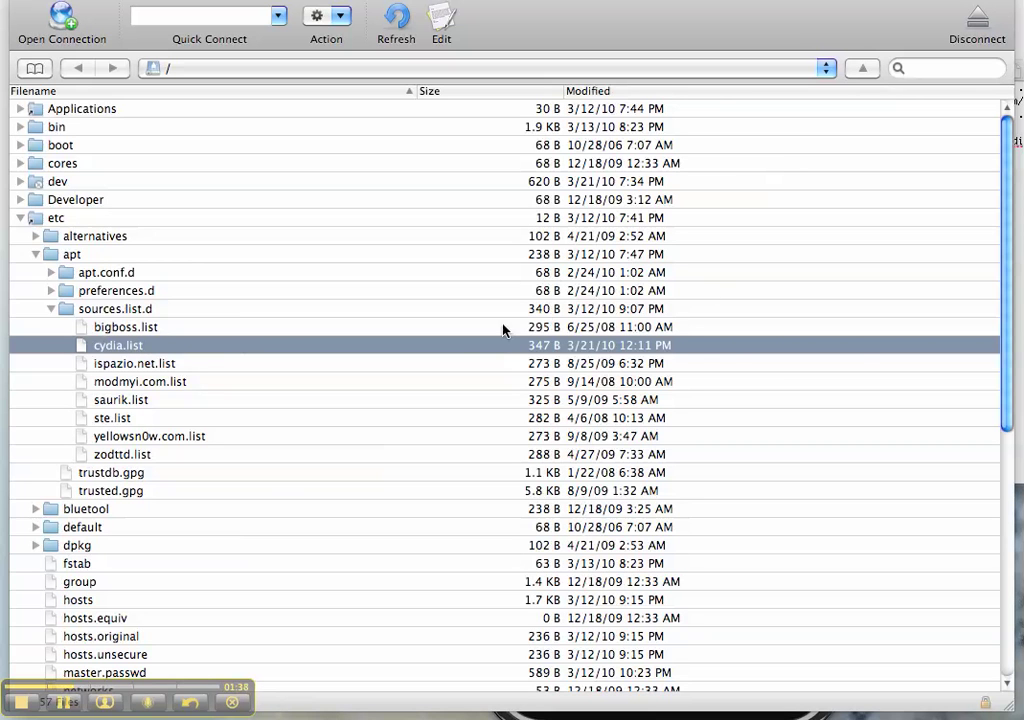
click(108, 327)
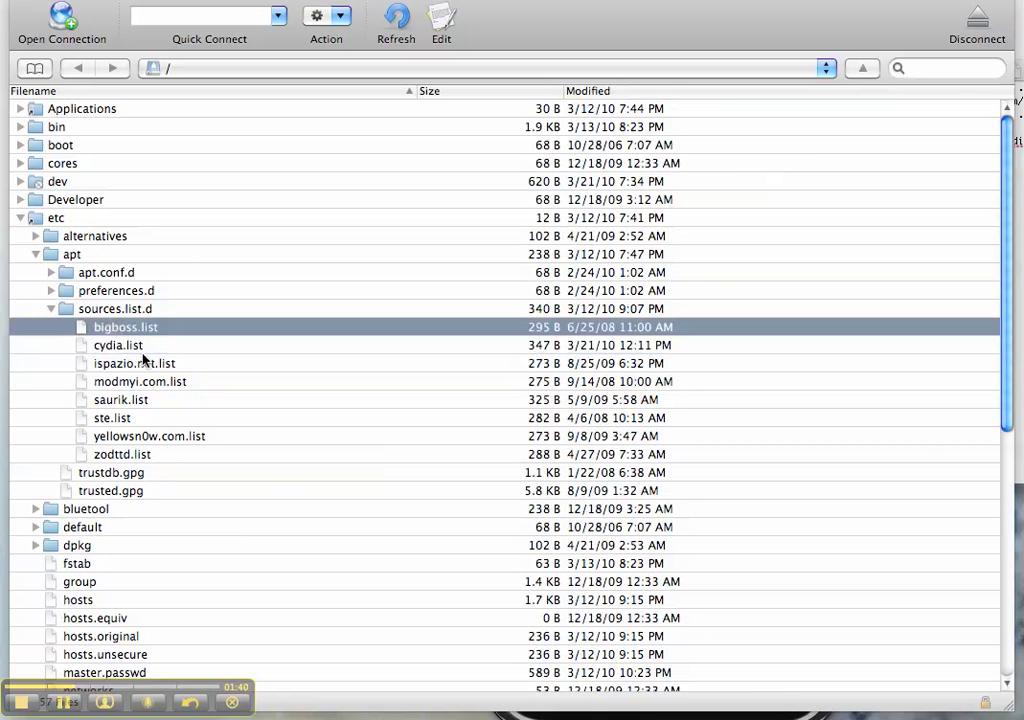
key(Down)
key(Down)
key(Down)
key(Down)
click(140, 436)
click(137, 420)
click(133, 453)
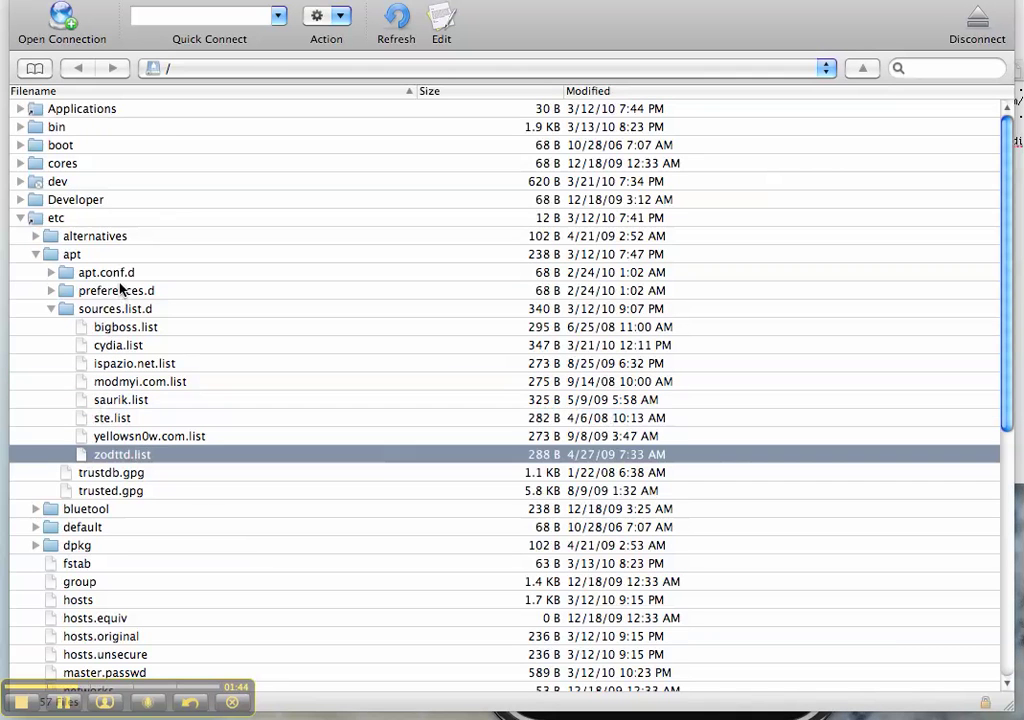
Open cydia.list in the text editor and place its window over the file browser.
click(115, 344)
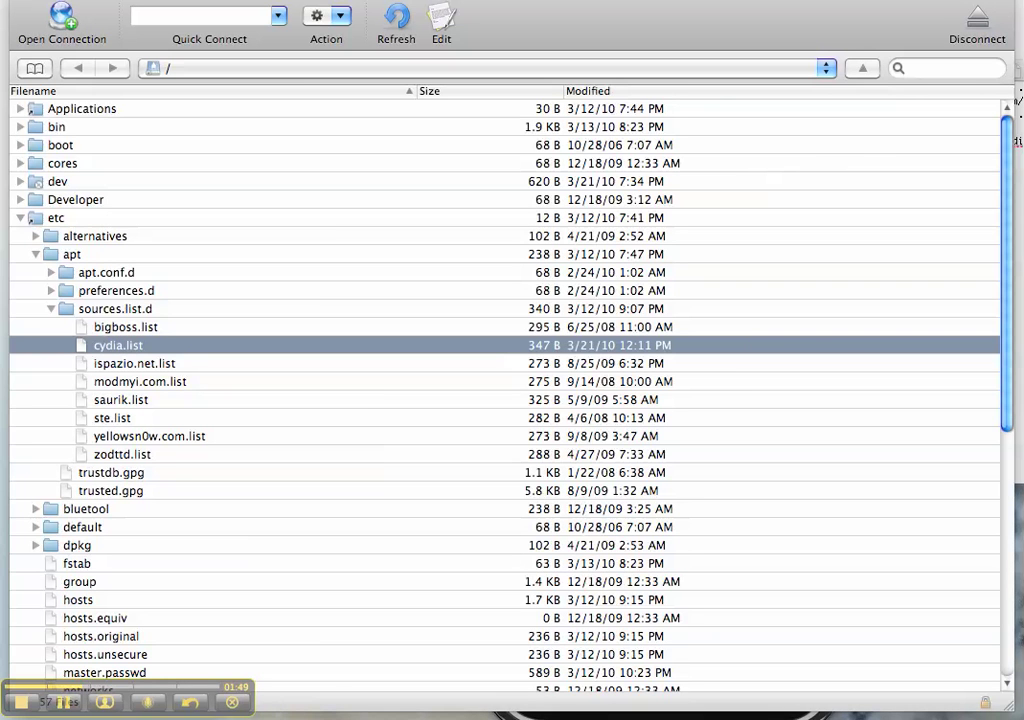
drag(1010, 70, 588, 158)
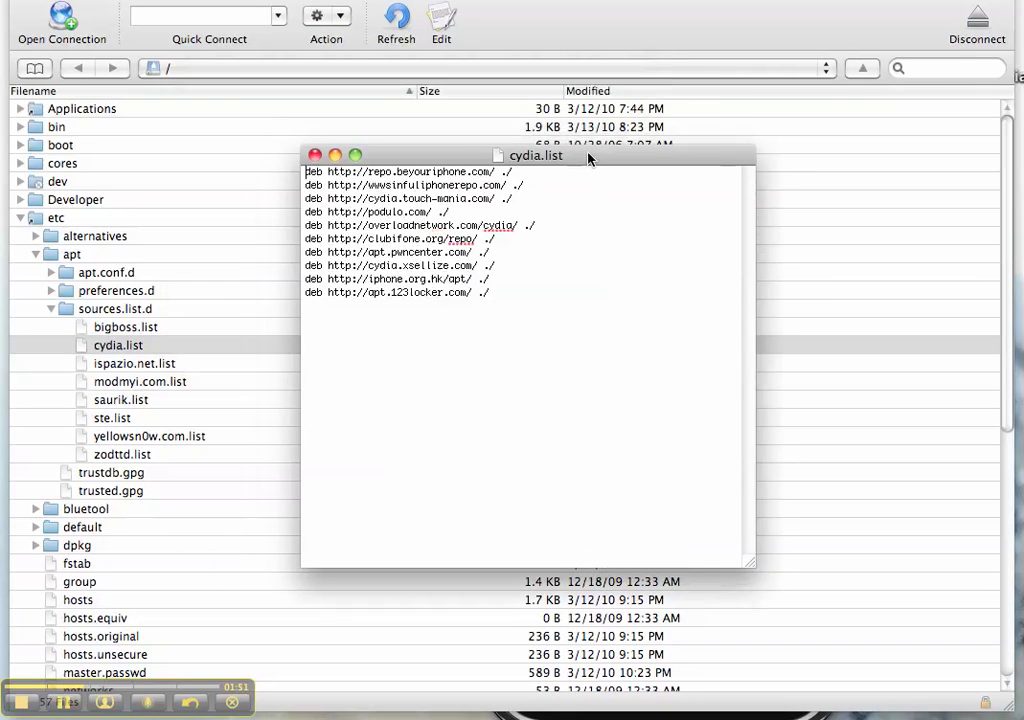
click(575, 294)
key(super+a)
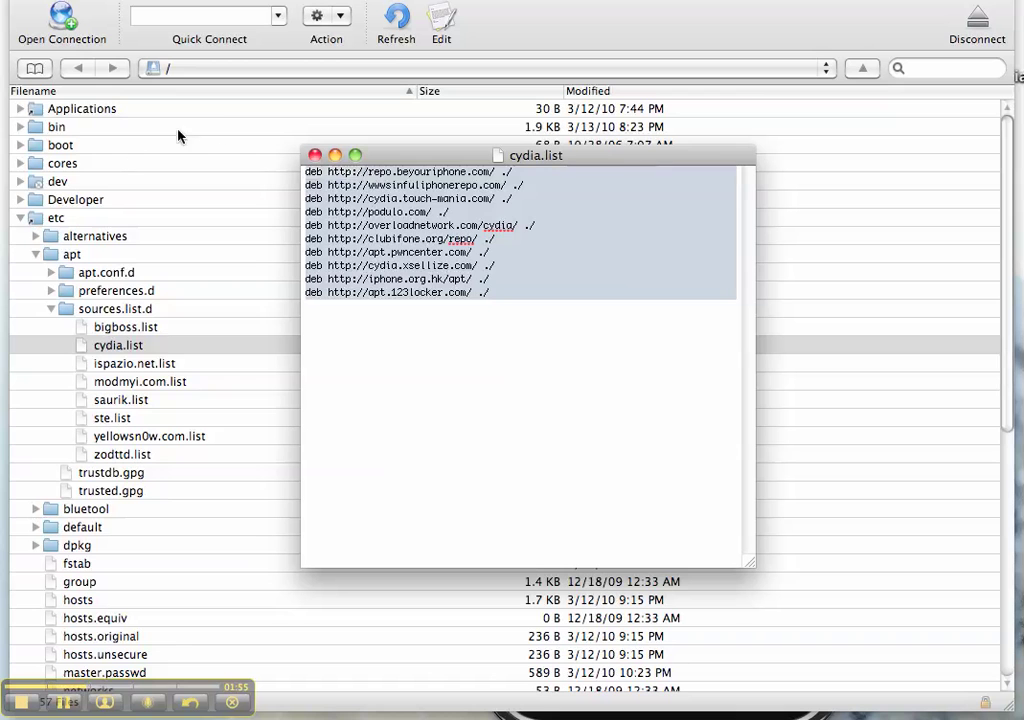
click(599, 373)
drag(599, 373, 523, 331)
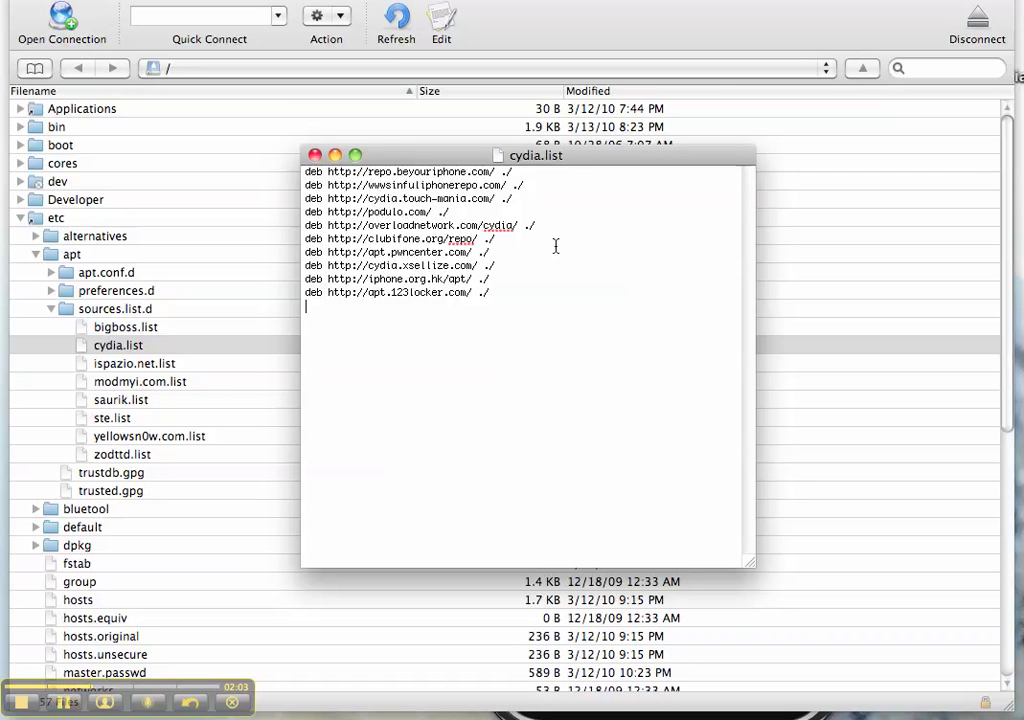
Delete the clubifone.org/repo source entry from cydia.list, including its empty line.
drag(556, 246, 296, 244)
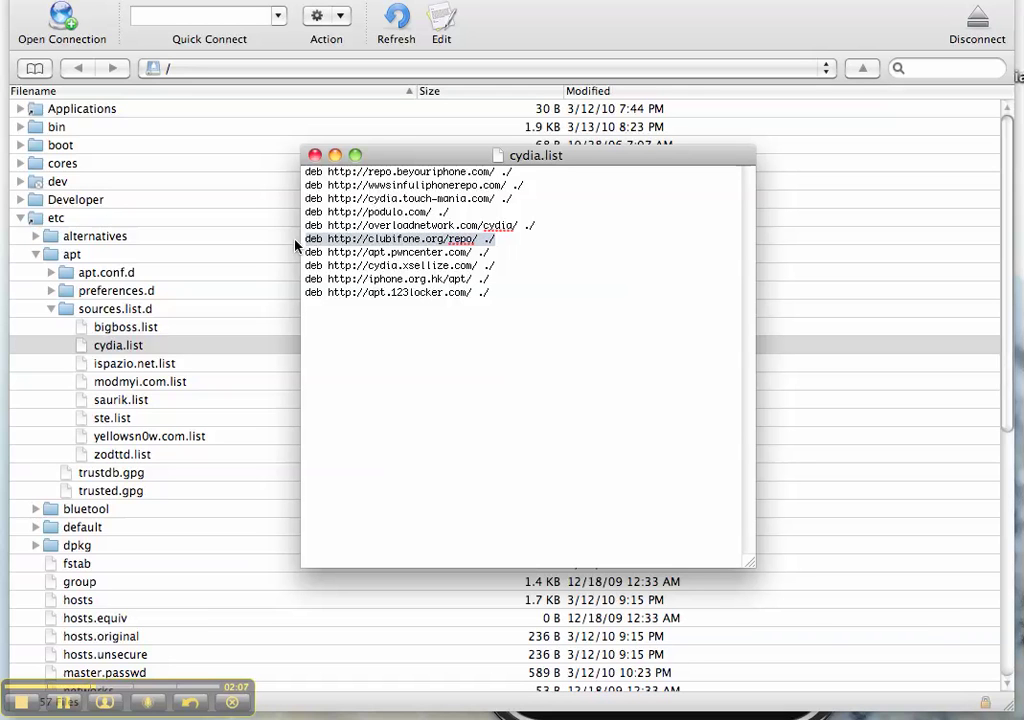
key(BackSpace)
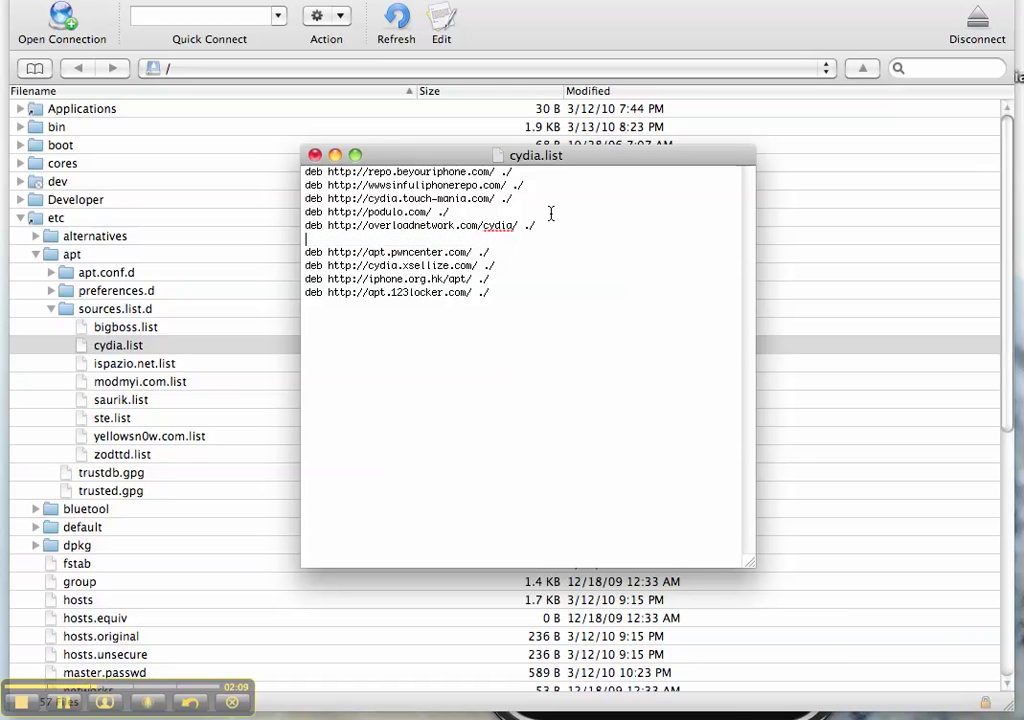
key(BackSpace)
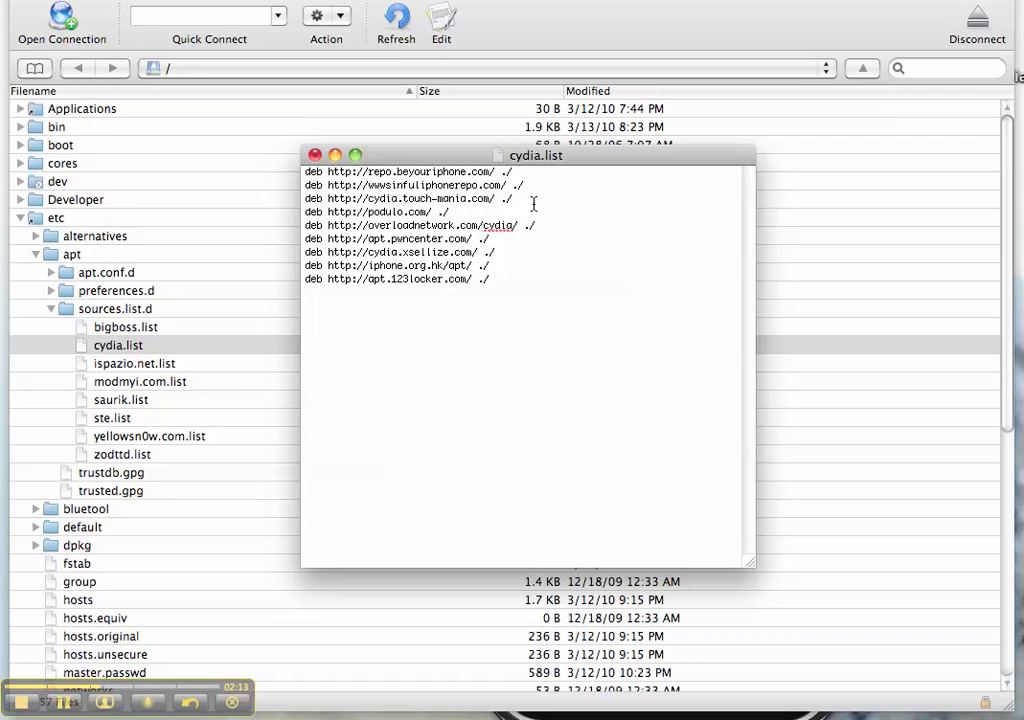
Delete the wwwsinfuliphonerepo.com source entry from cydia.list, including its empty line.
drag(528, 187, 297, 187)
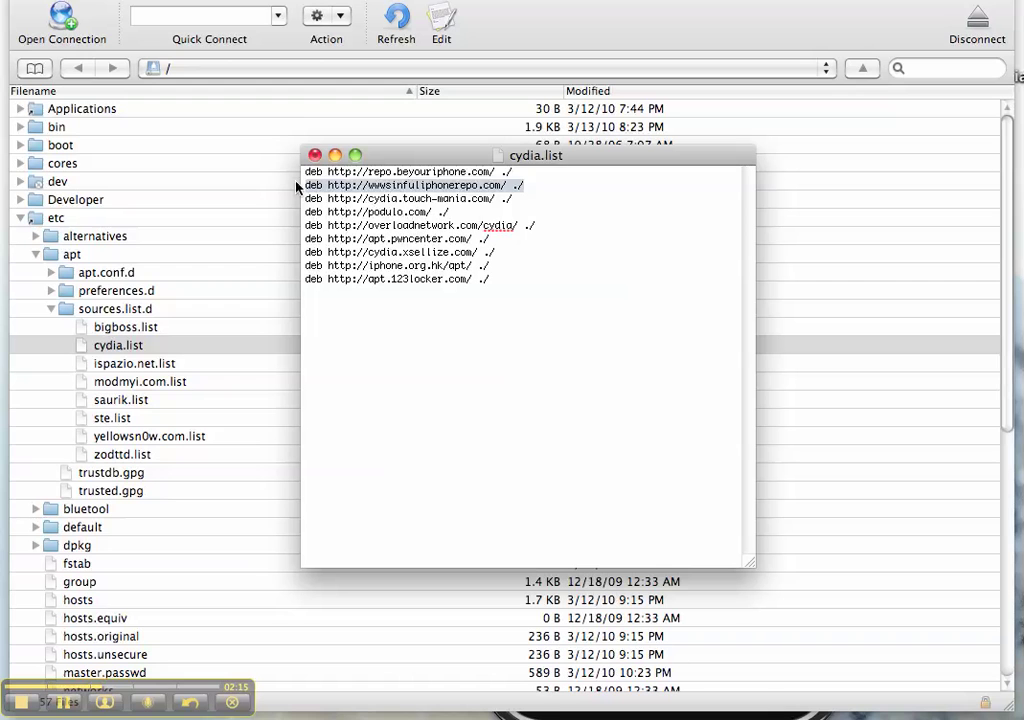
key(BackSpace)
key(BackSpace)
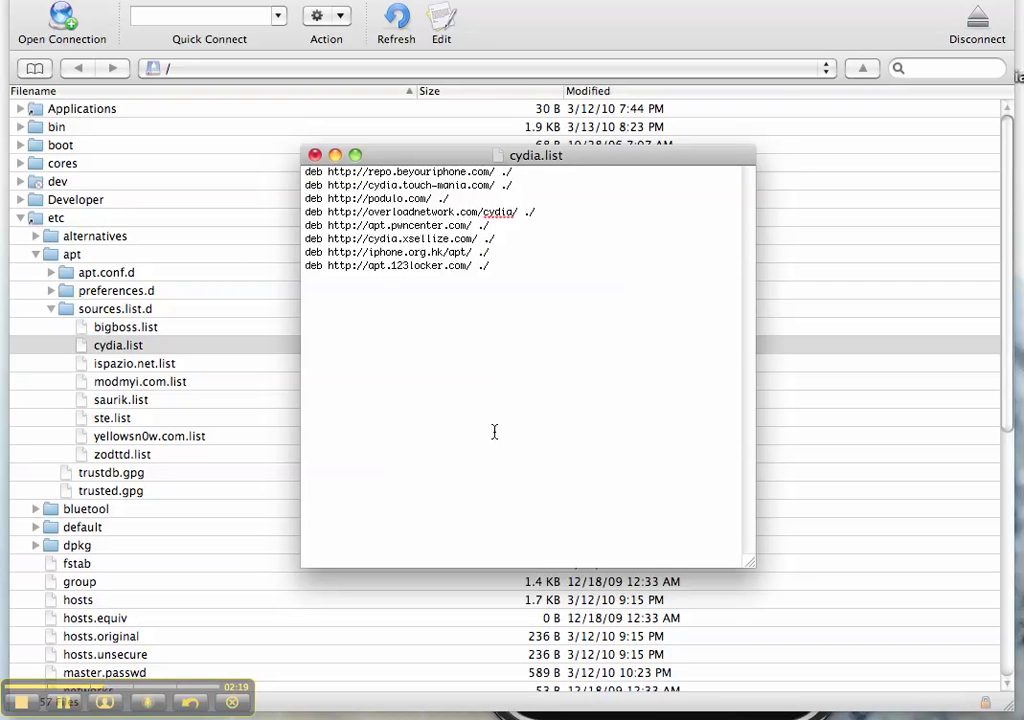
Compare the remaining sources with the Cydia error, and close cydia.list with its changes saved.
click(578, 712)
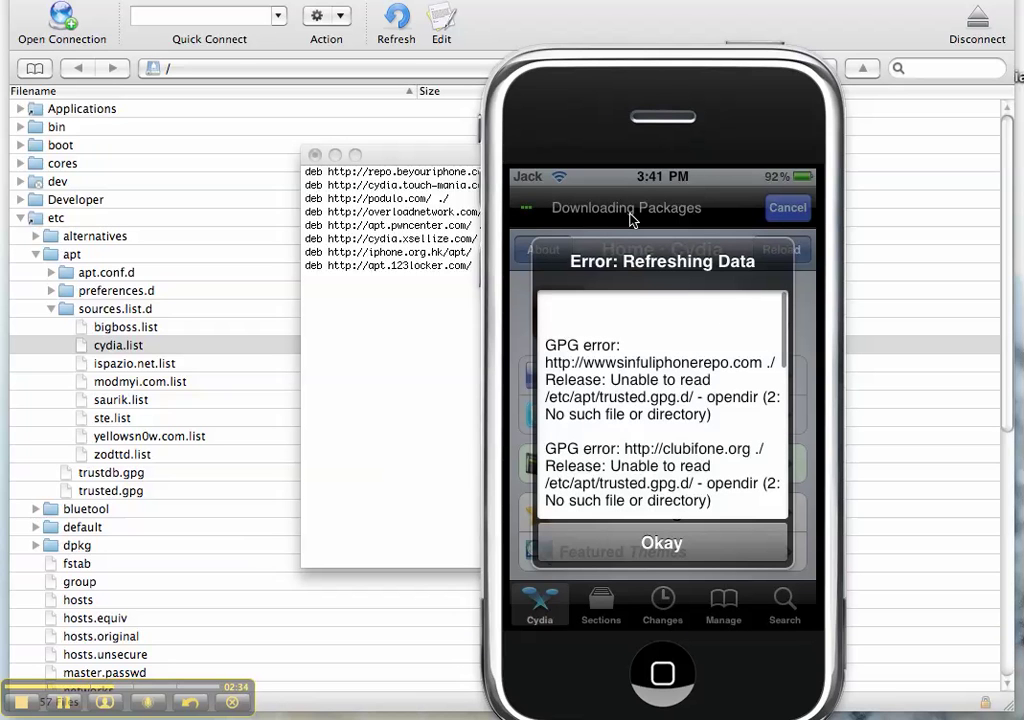
click(379, 299)
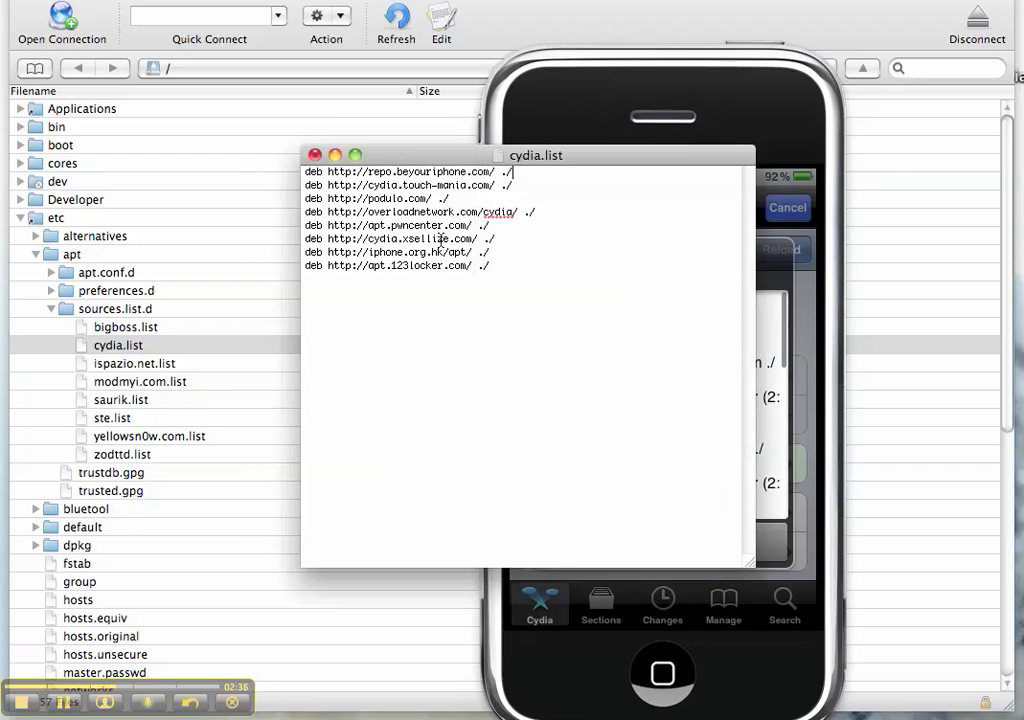
click(315, 157)
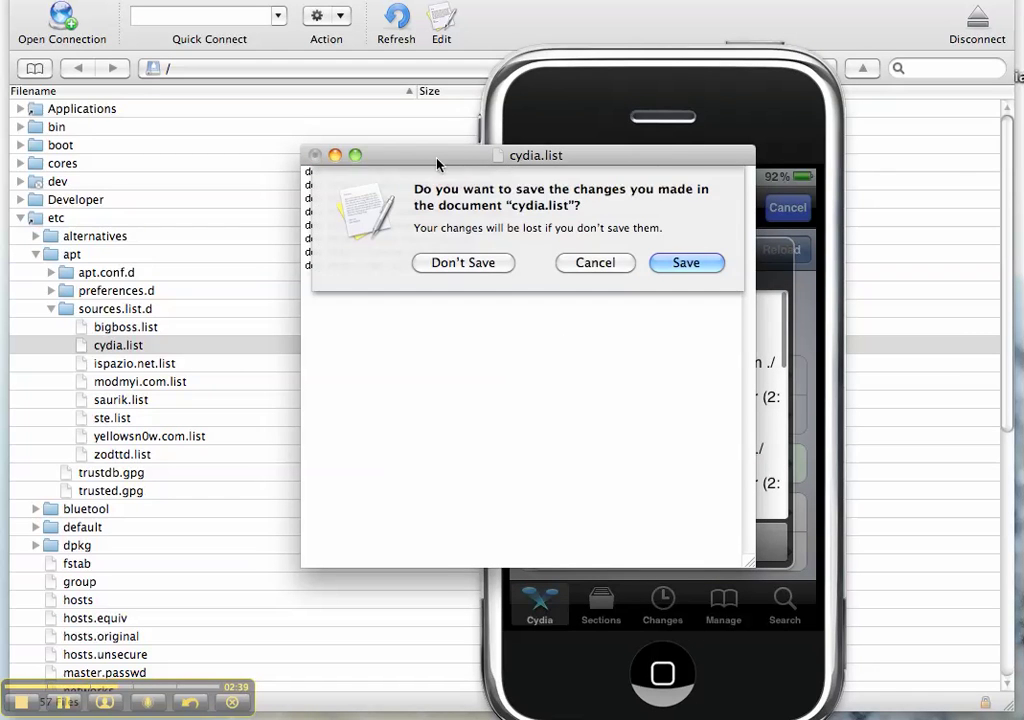
click(680, 262)
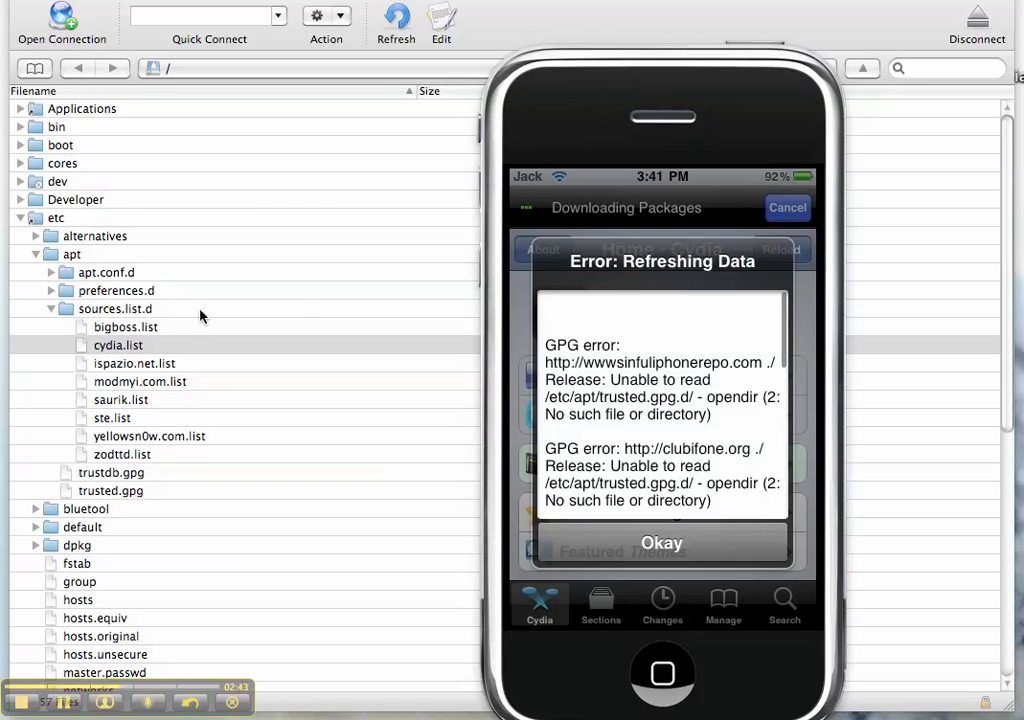